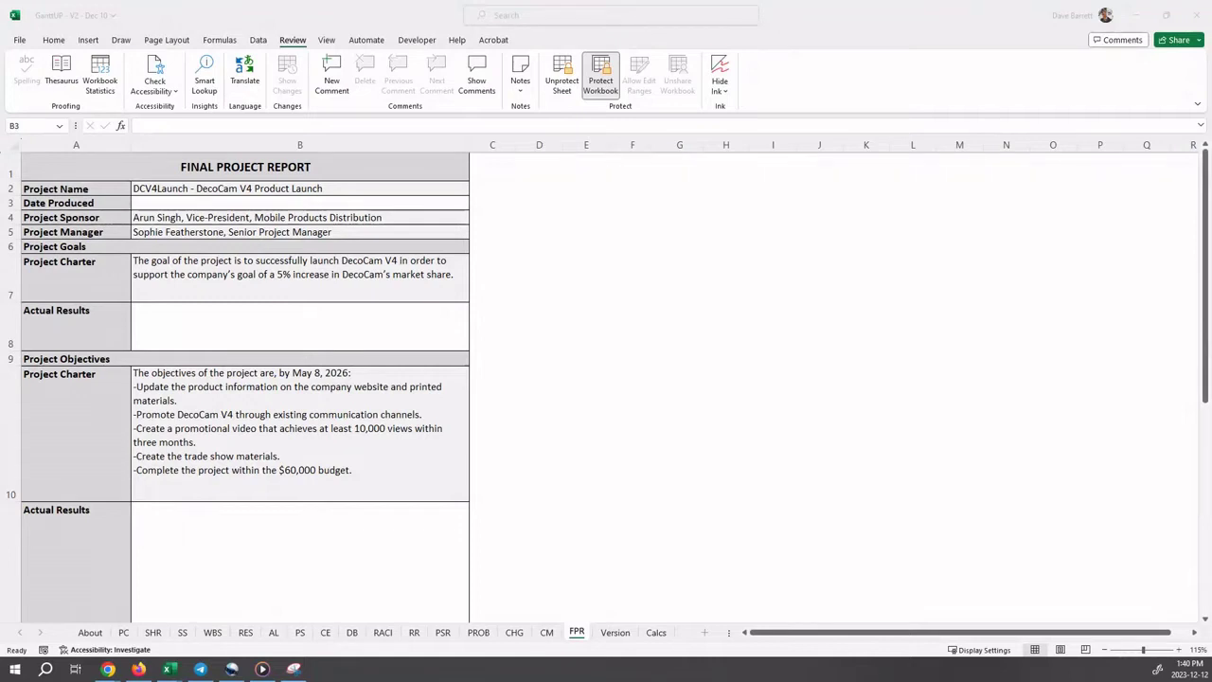
- Enter May 13, 2026 as the report's Date Produced in cell B3
left_click(189, 203)
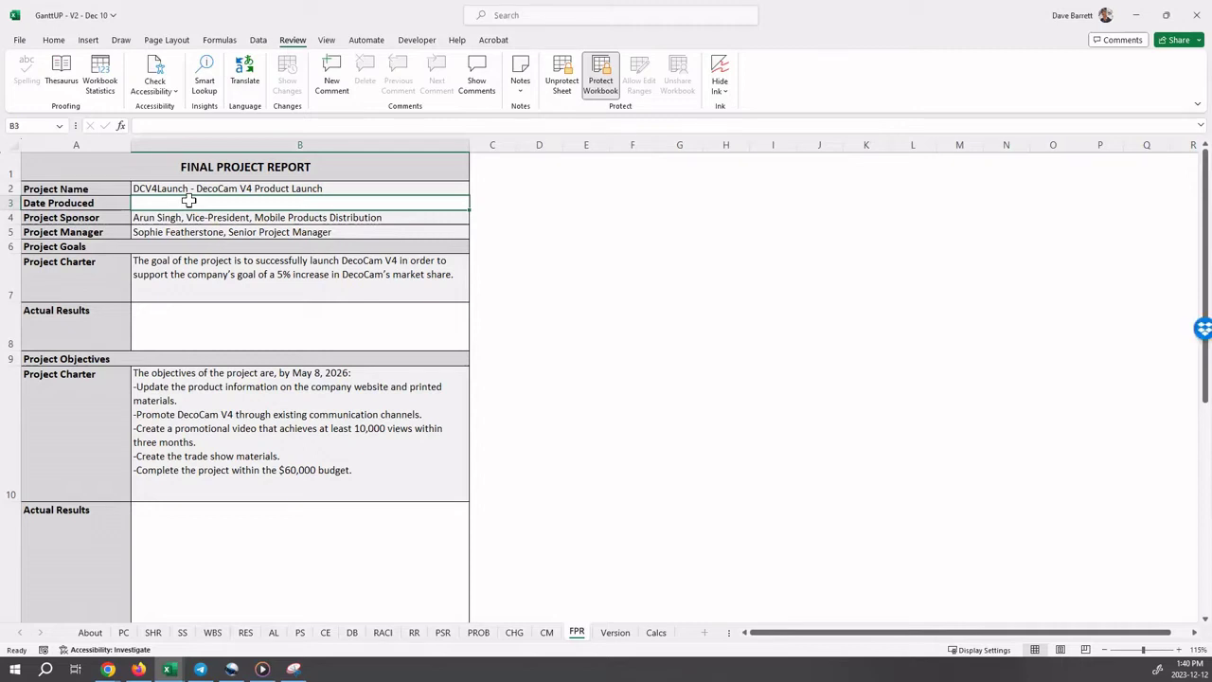
type("May 13, 202")
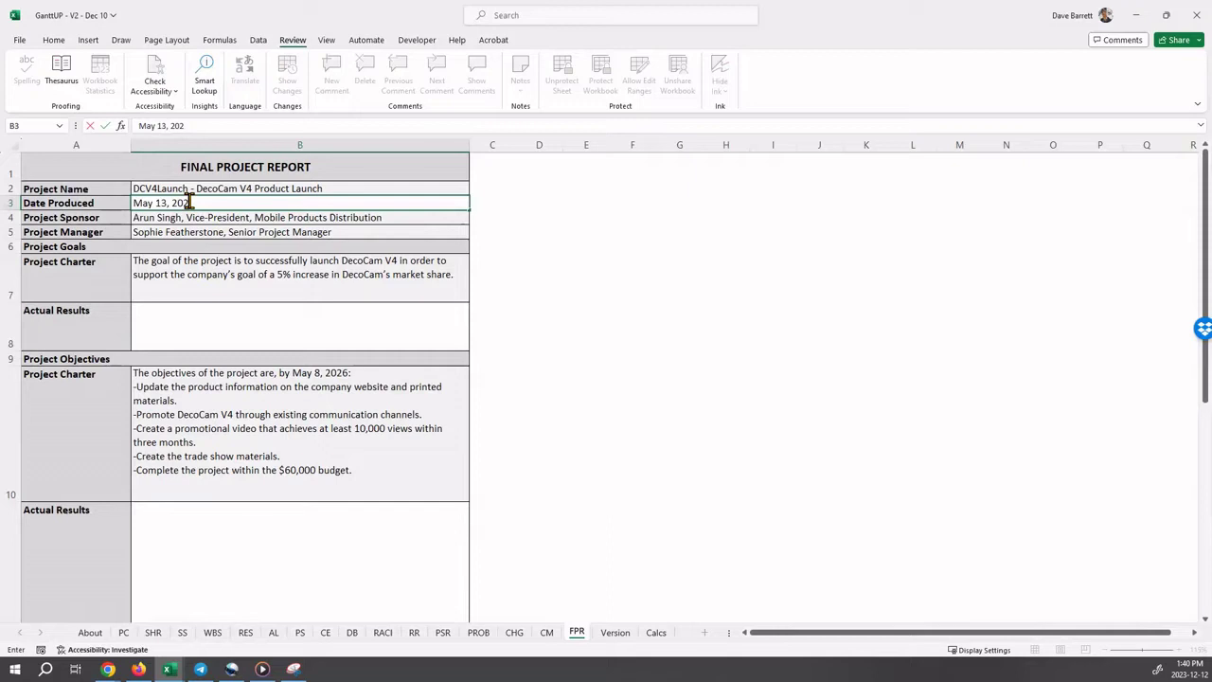
type("3")
key("Return")
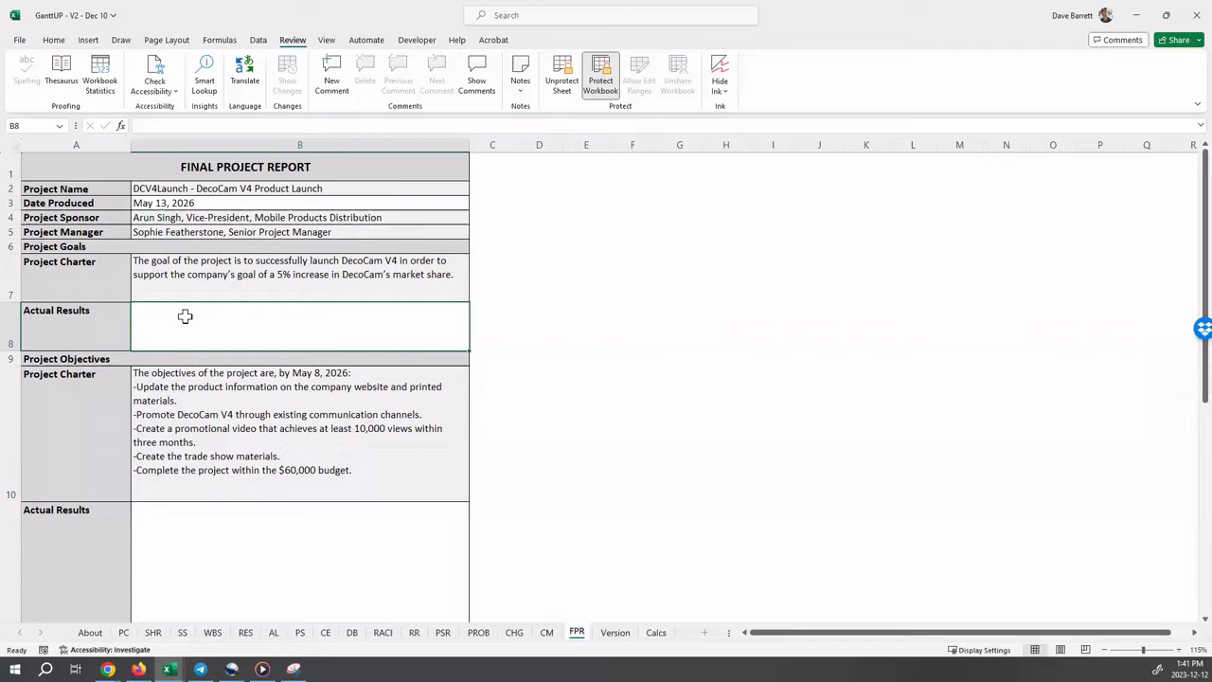
- In B8, state all objectives were completed, supporting the 5% market-share increase goal, fixing typos
type("As")
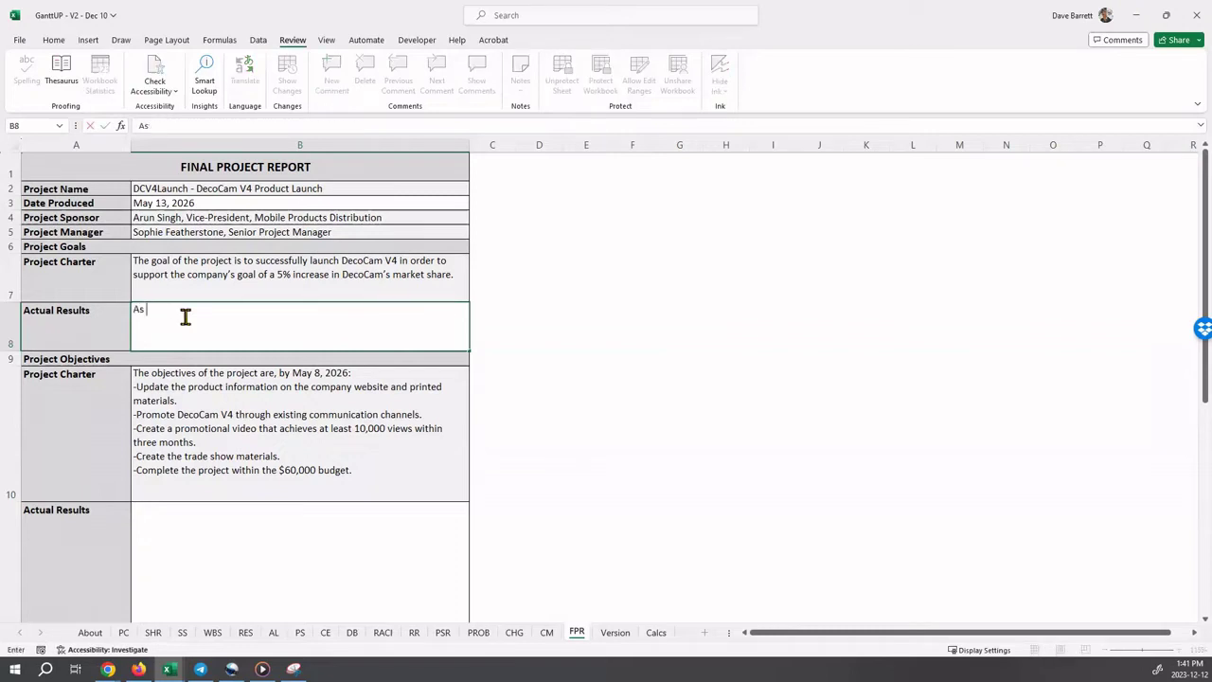
type(" all objectives were completed")
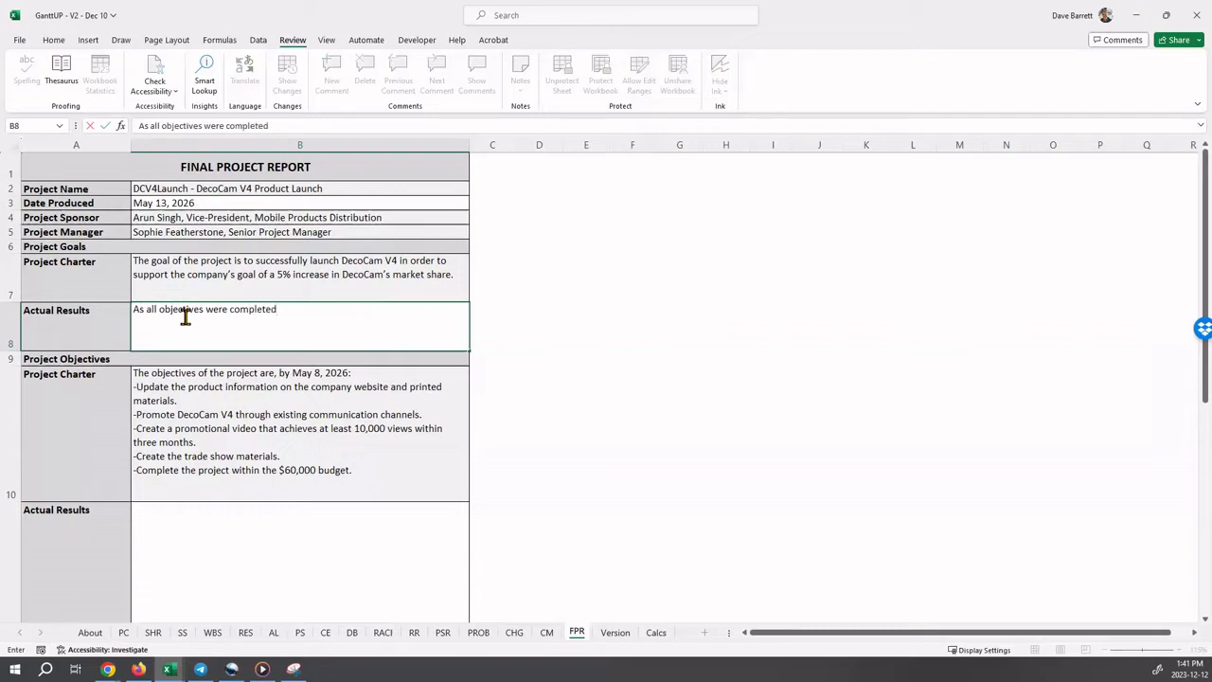
type(", this project supported")
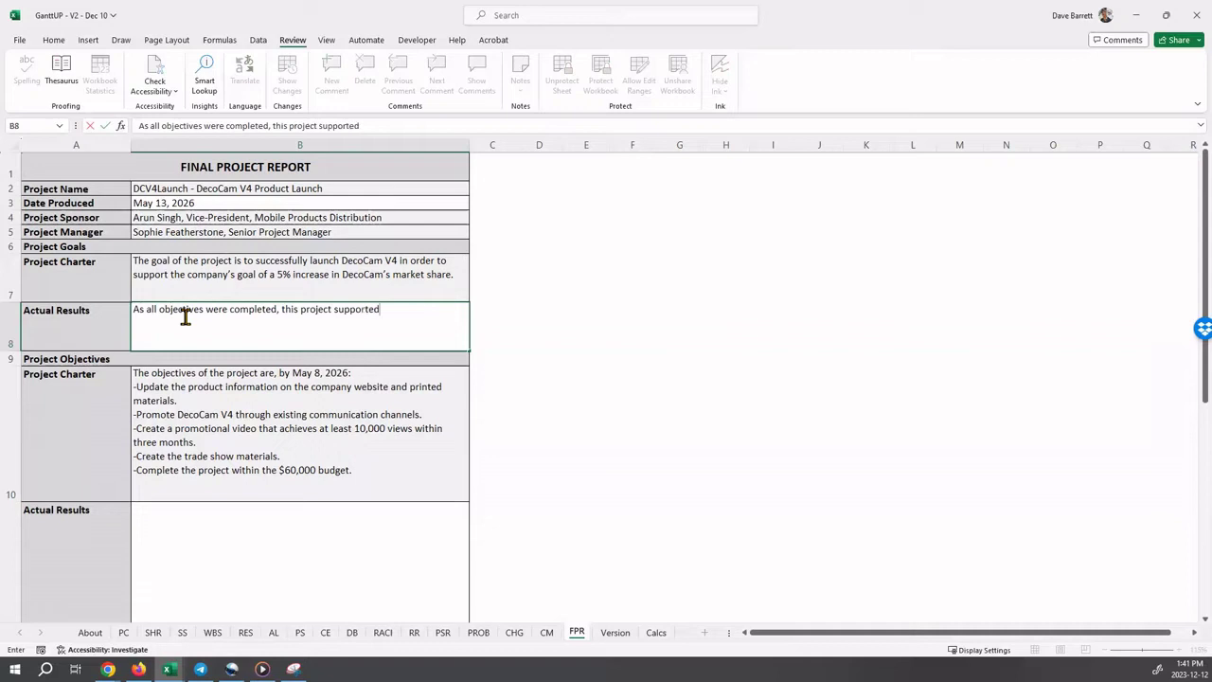
type(" the company's goal of")
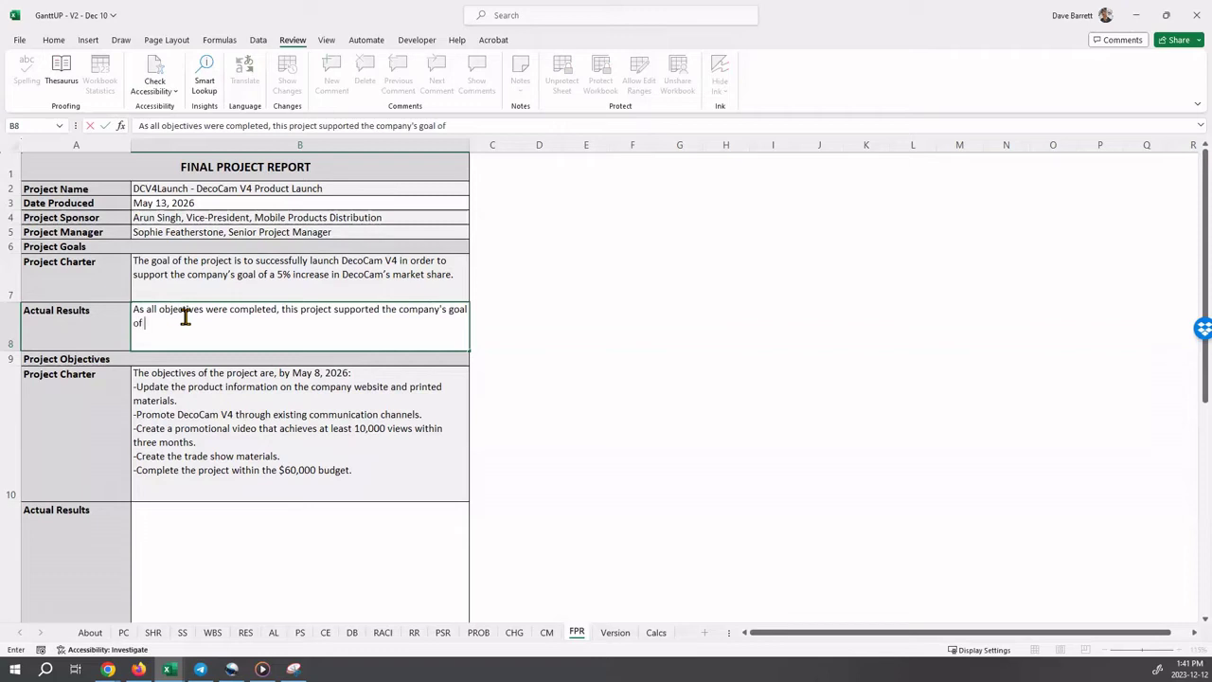
type(" a 5% increase in market shre.")
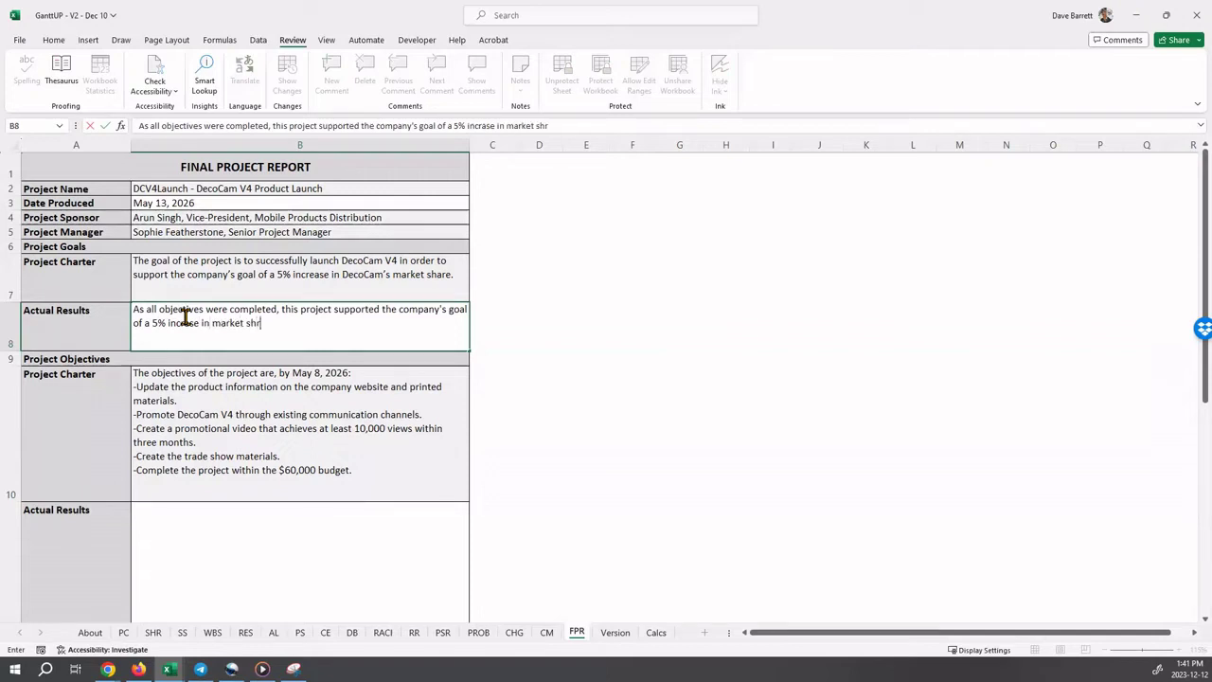
key("BackSpace")
key("BackSpace")
key("BackSpace")
type("are")
left_click(181, 324)
type("e")
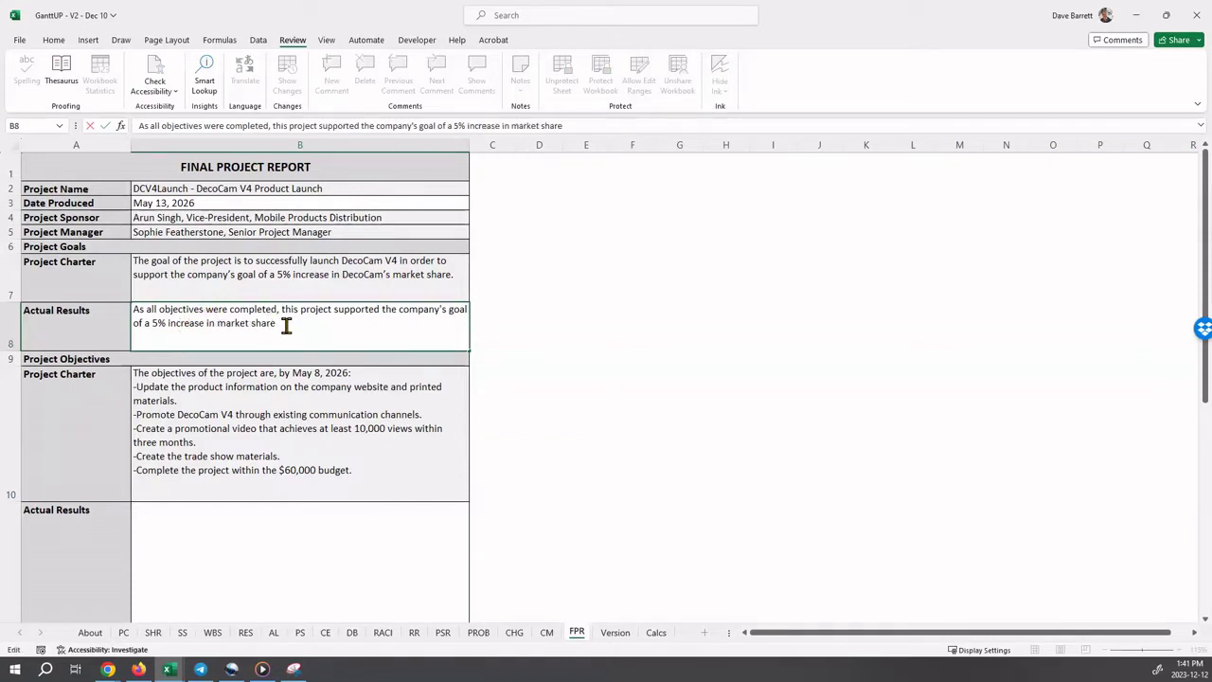
left_click(286, 324)
key("BackSpace")
key("BackSpace")
- Add that the market share assessment will become known in the next six months
type("e. The asses")
key("BackSpace")
key("BackSpace")
type("sessment of the ma")
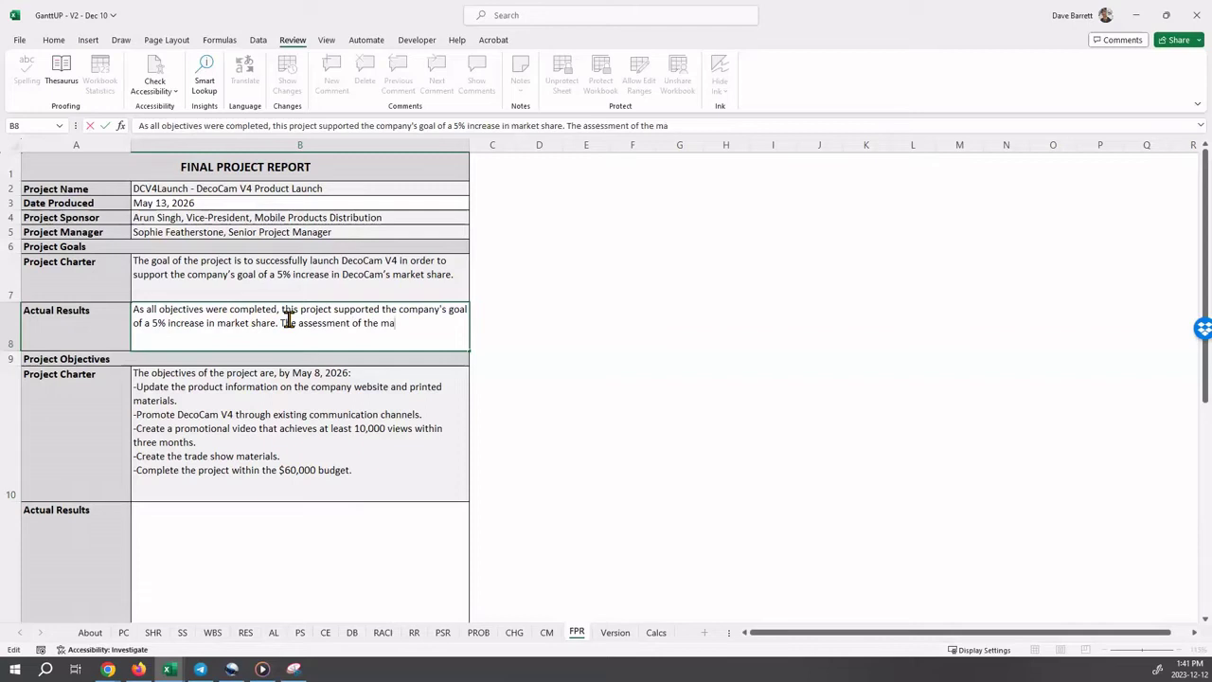
type("rket share")
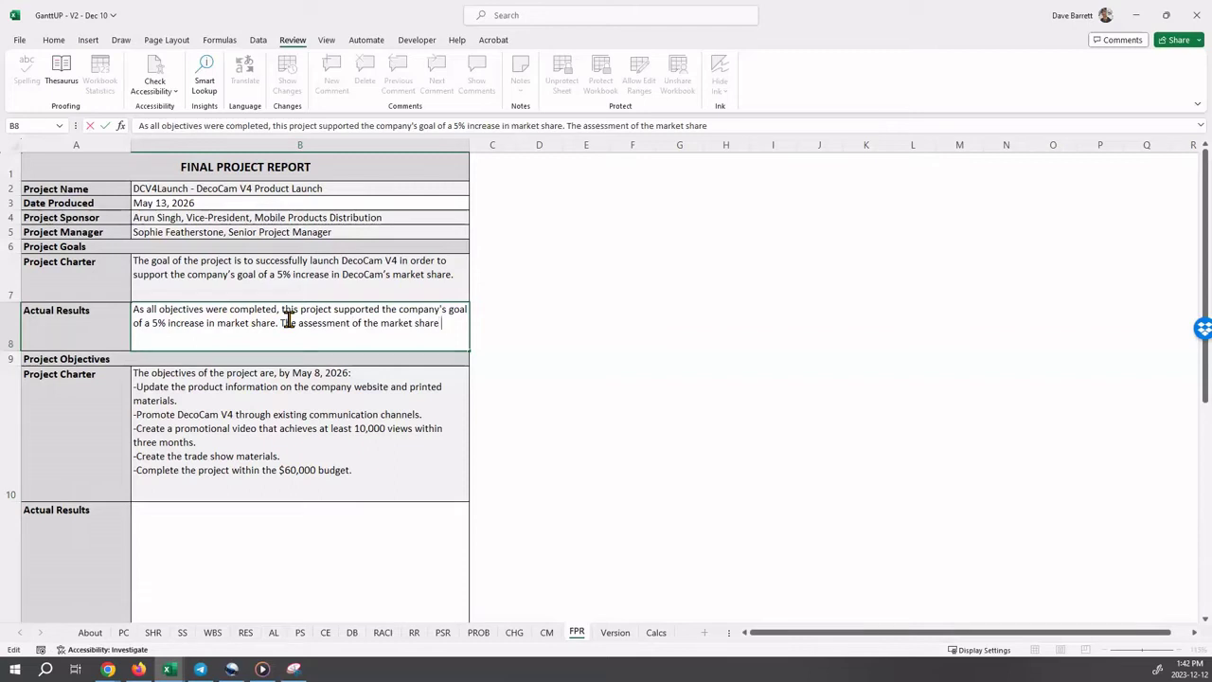
type("achieved will be")
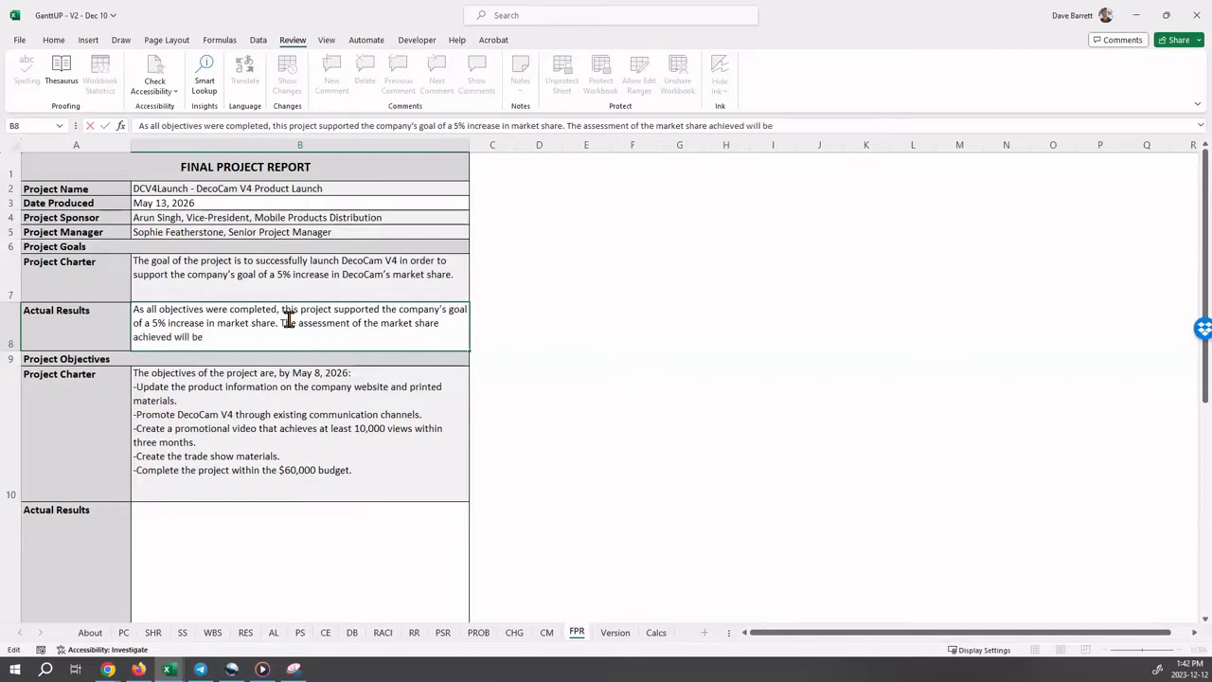
type("come known in the next")
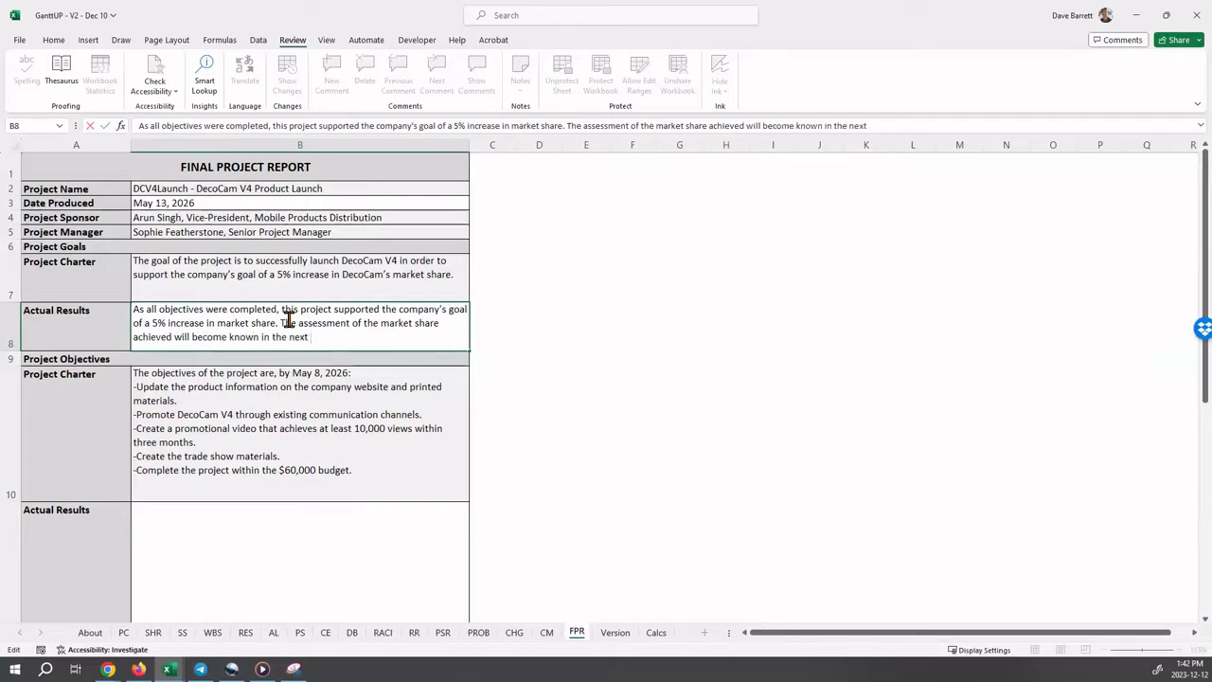
type(" six months.")
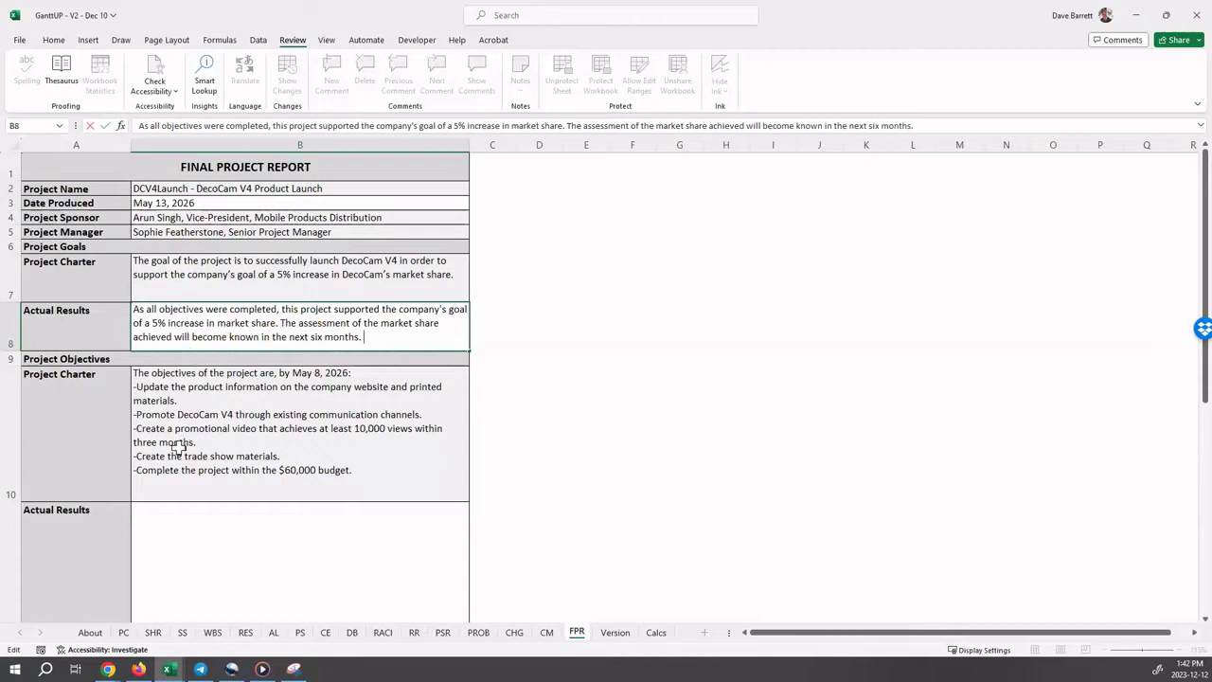
- Bring up the GanttUP - V2 - DecoCam Example workbook from the Excel taskbar thumbnails
left_click(168, 669)
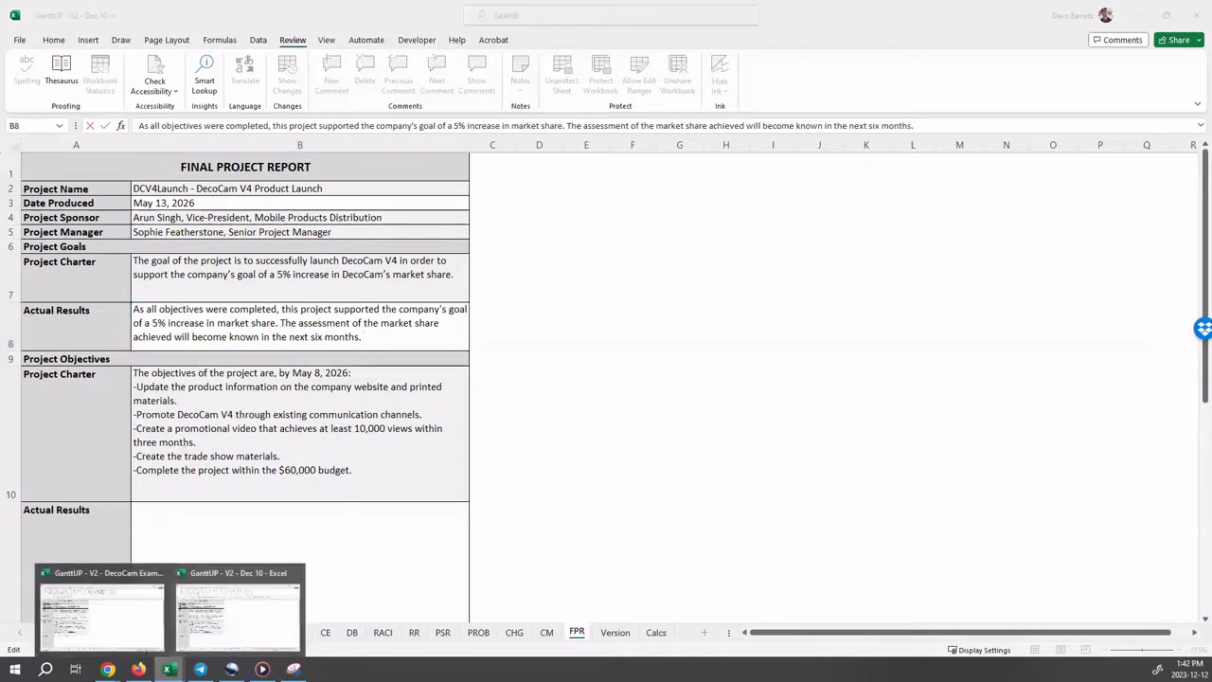
left_click(128, 633)
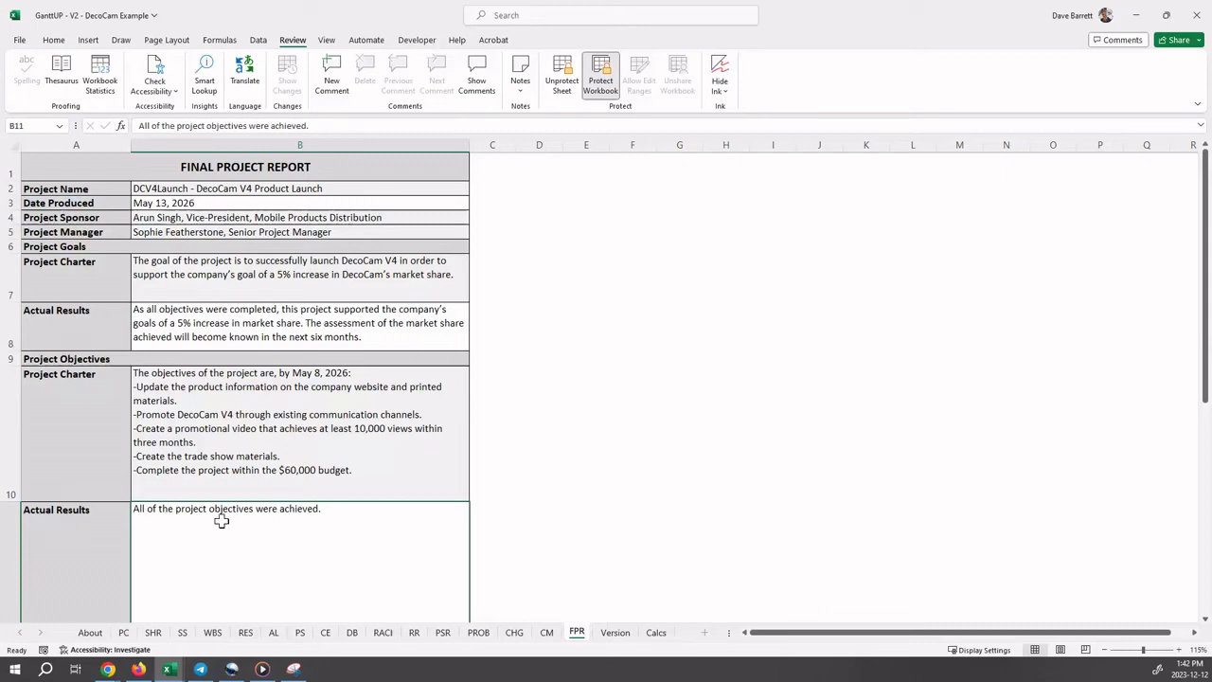
- Scroll the FPR sheet down to the Completion Date results in rows 10–16
scroll(220, 520, "down", 5)
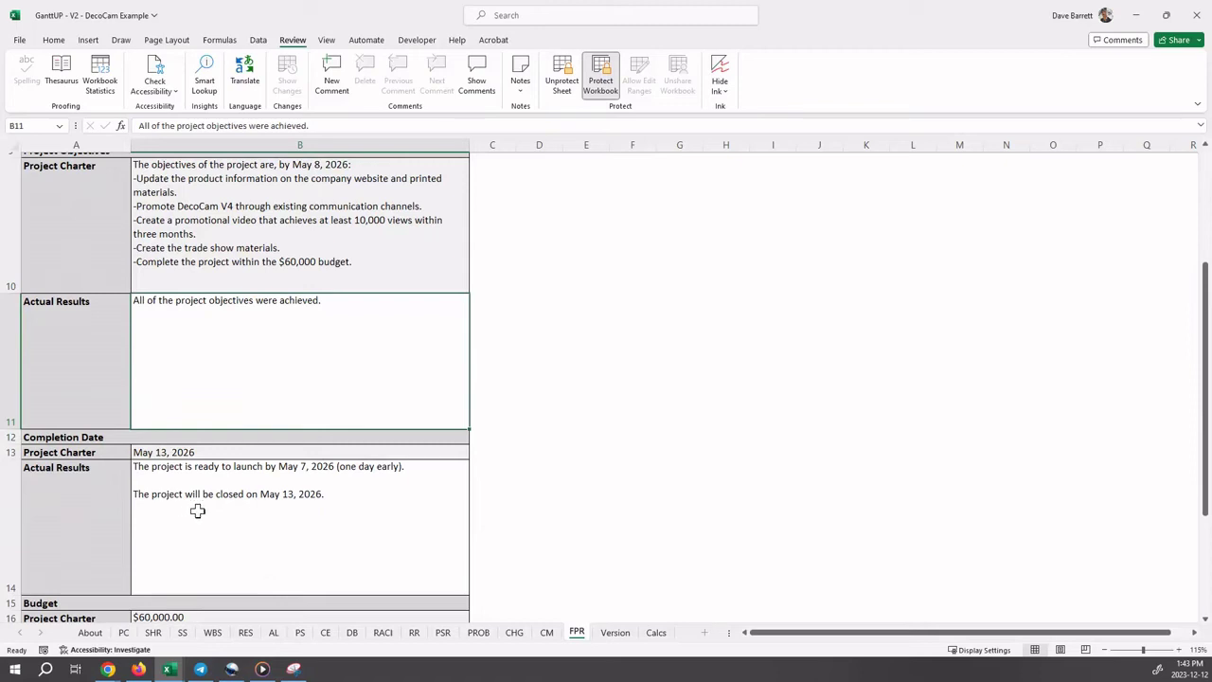
- Scroll down to review the example's Budget results, then scroll back up to row 1
scroll(197, 511, "down", 4)
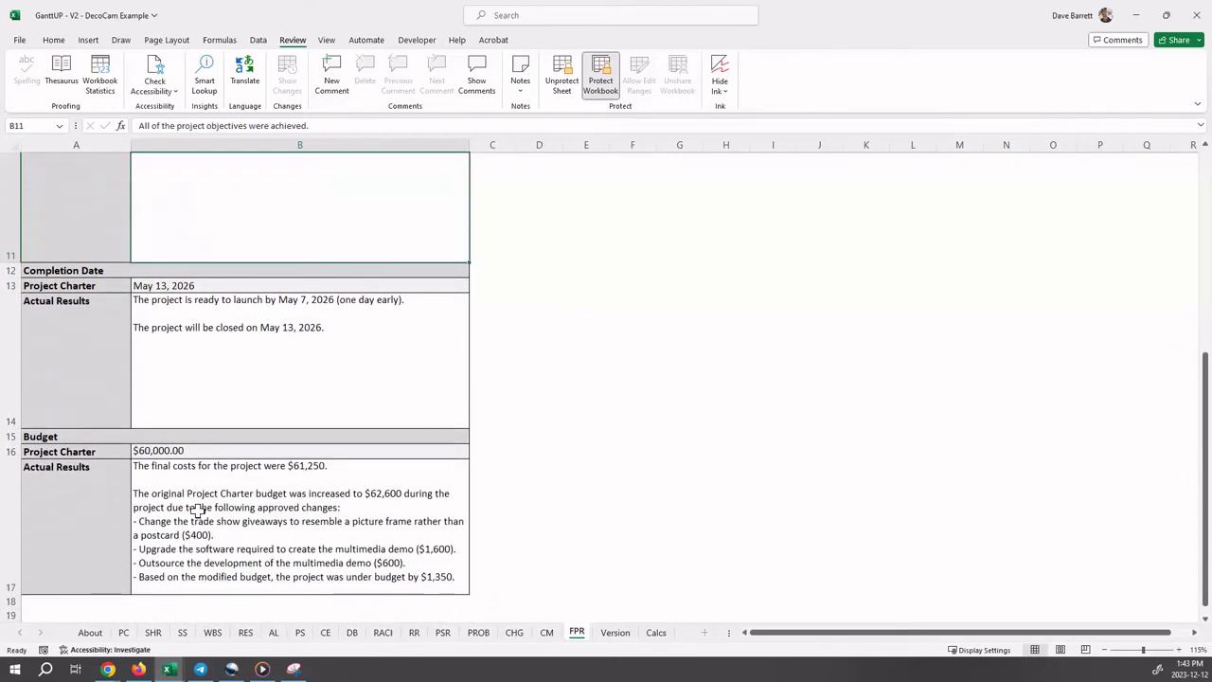
scroll(197, 510, "down", 1)
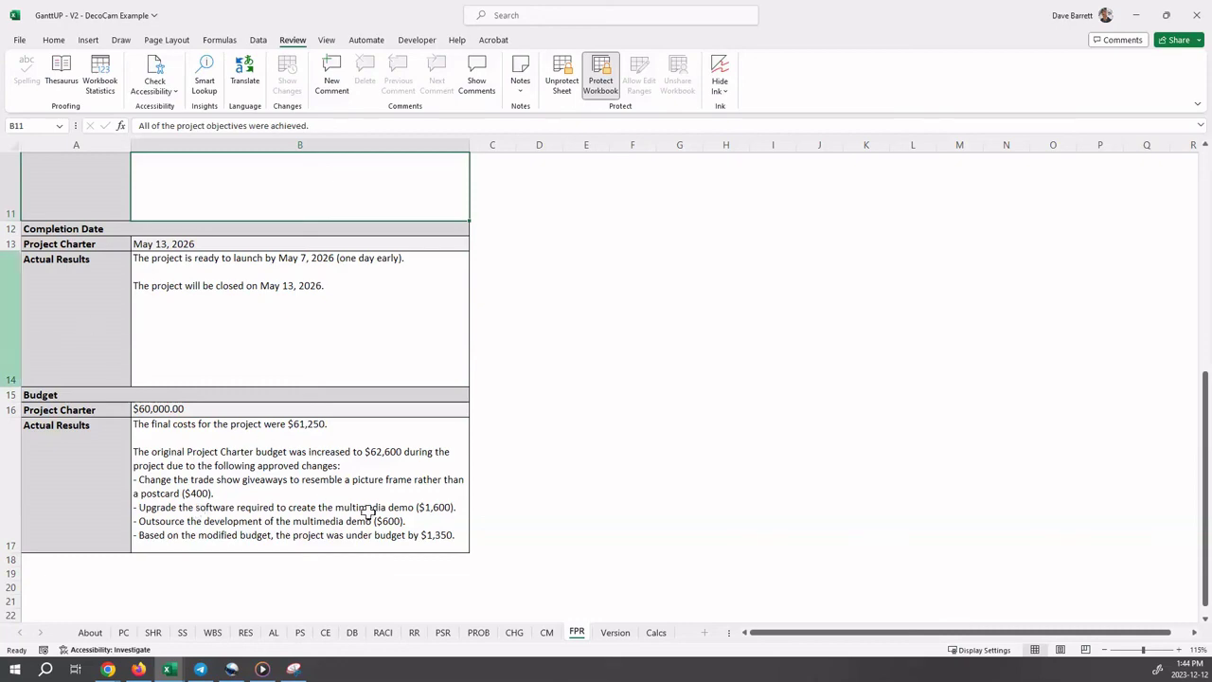
scroll(370, 512, "up", 4)
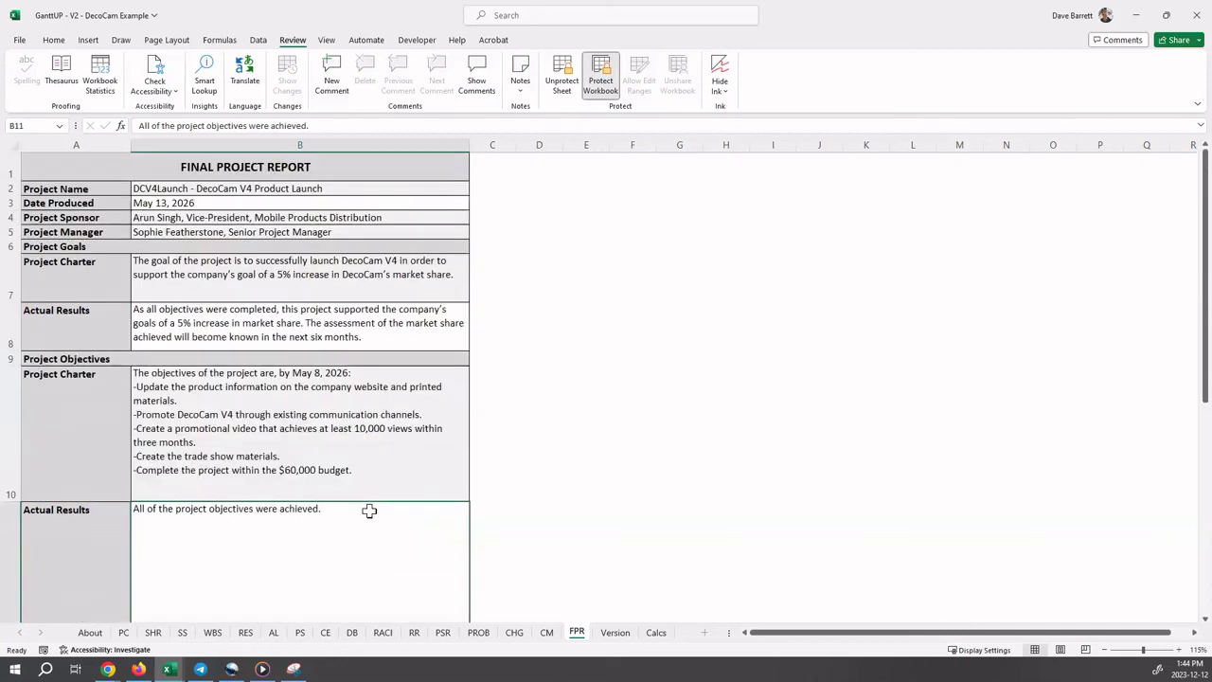